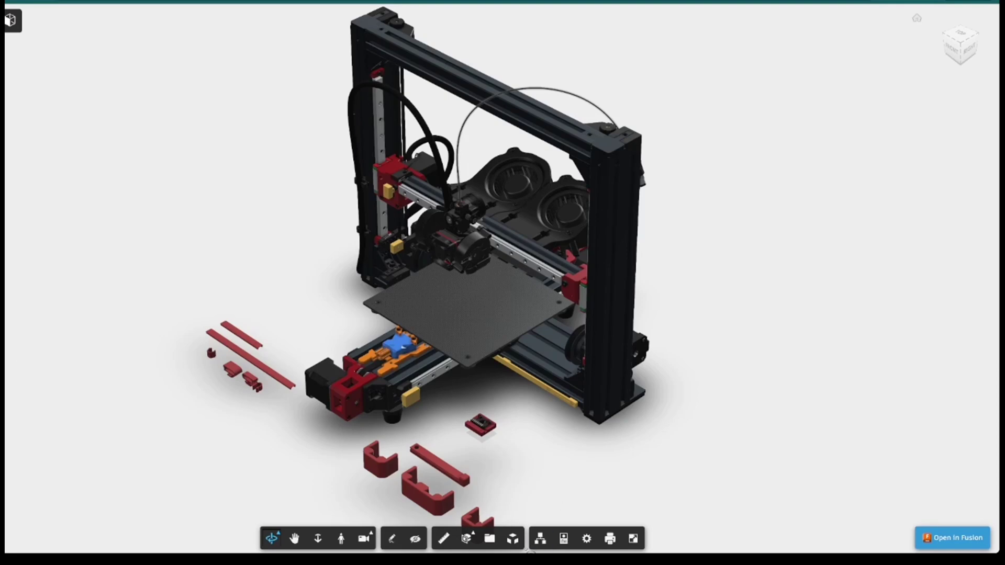
# Step: In the Model Browser, hide every component except Frame:1
pyautogui.click(539, 539)
pyautogui.click(128, 172)
pyautogui.click(128, 156)
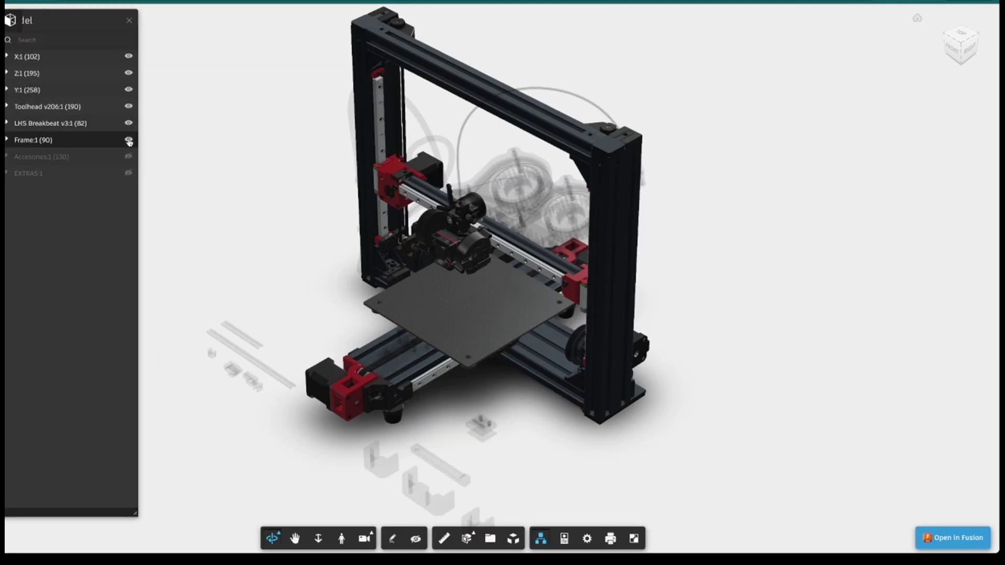
pyautogui.click(128, 123)
pyautogui.click(127, 106)
pyautogui.click(128, 89)
pyautogui.click(128, 72)
pyautogui.click(128, 56)
# Step: Show both MGN12 250mm rails under Z:1 and the Spacer Z guide under EXTRAS:1
pyautogui.click(6, 73)
pyautogui.click(128, 89)
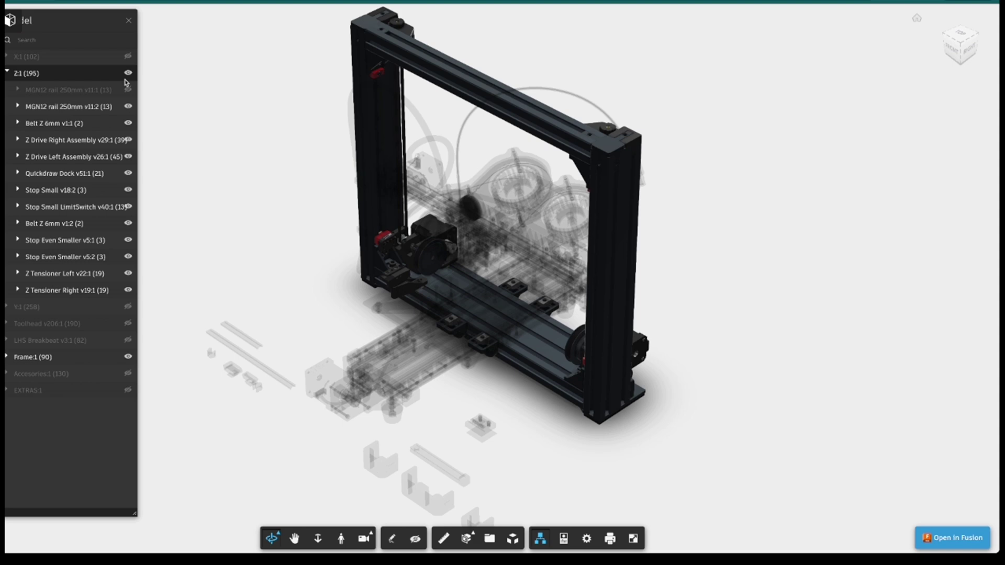
pyautogui.click(127, 106)
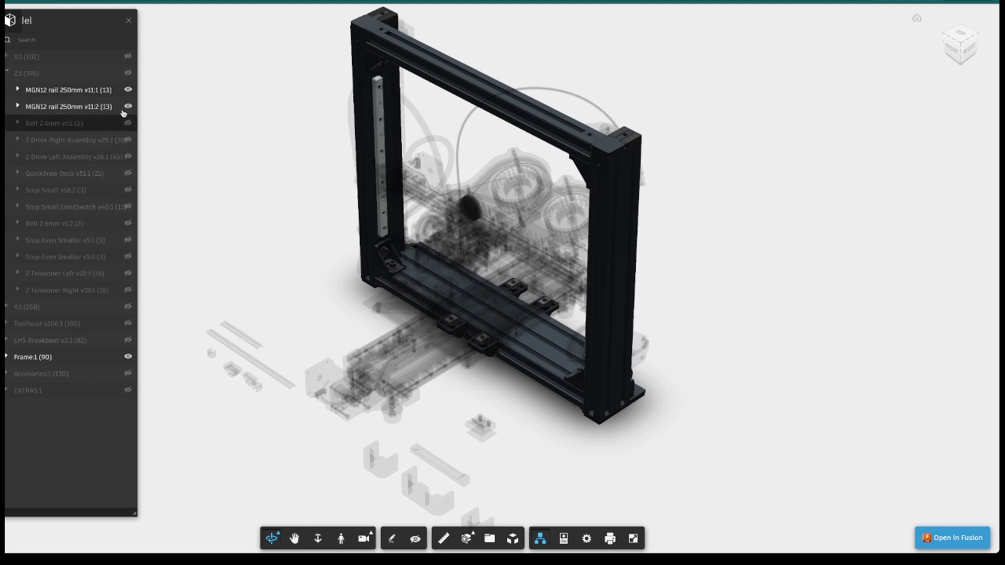
pyautogui.click(5, 73)
pyautogui.click(6, 173)
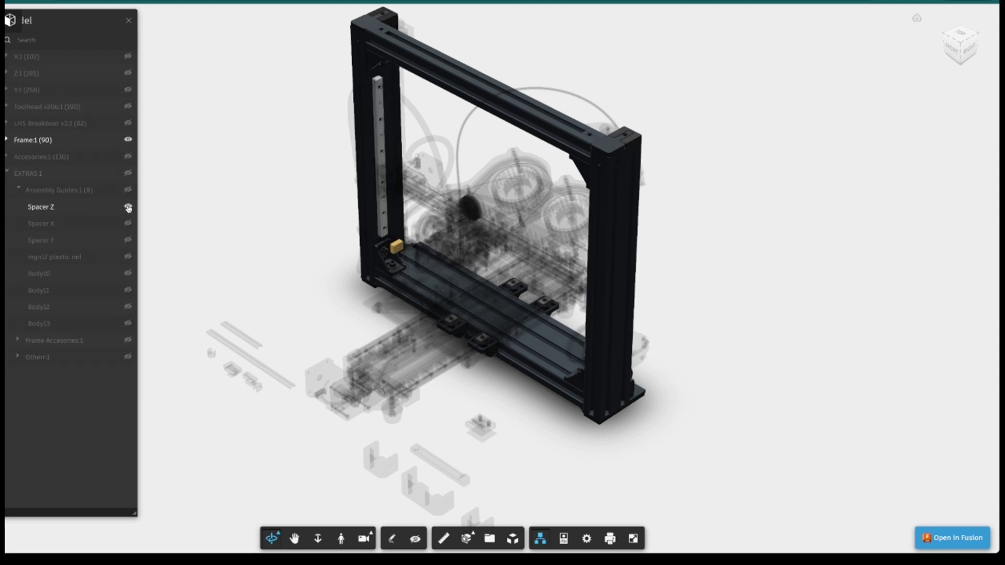
pyautogui.click(21, 137)
# Step: Turn off Ghost Hidden Objects in the viewer settings
pyautogui.click(587, 539)
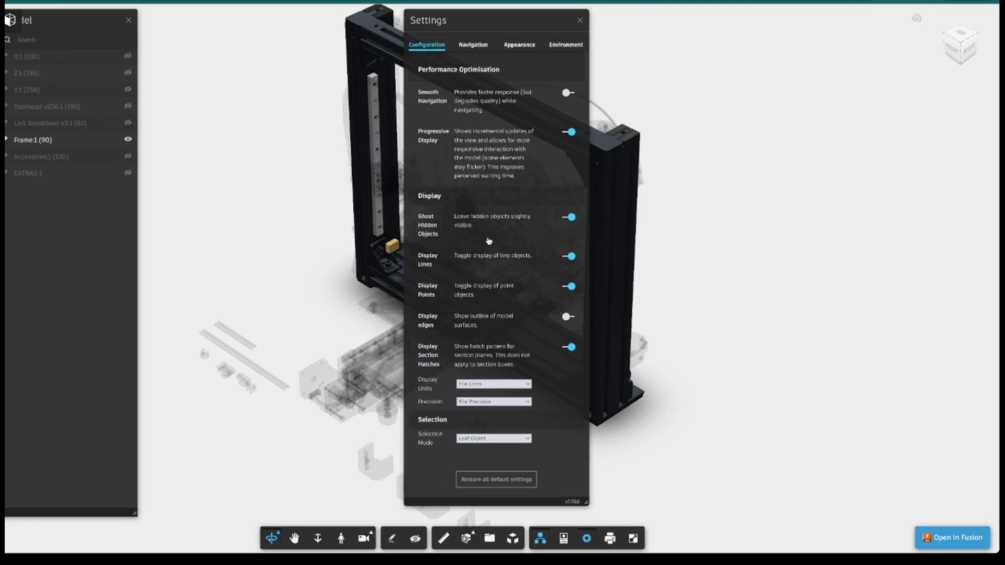
pyautogui.click(572, 219)
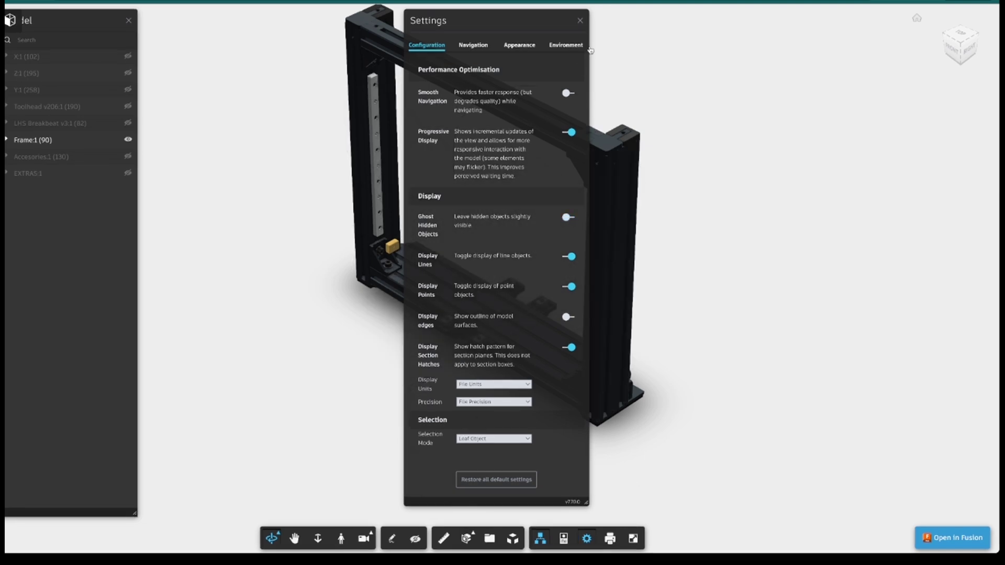
pyautogui.click(580, 22)
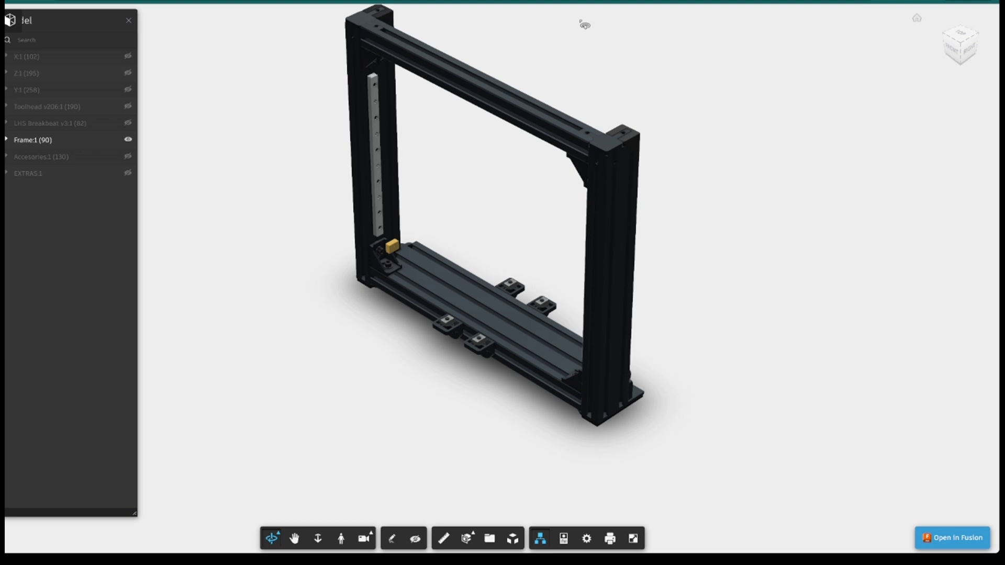
# Step: Zoom to the frame, explode it with the Explode slider, and orbit to the front
pyautogui.scroll(3, 568, 240)
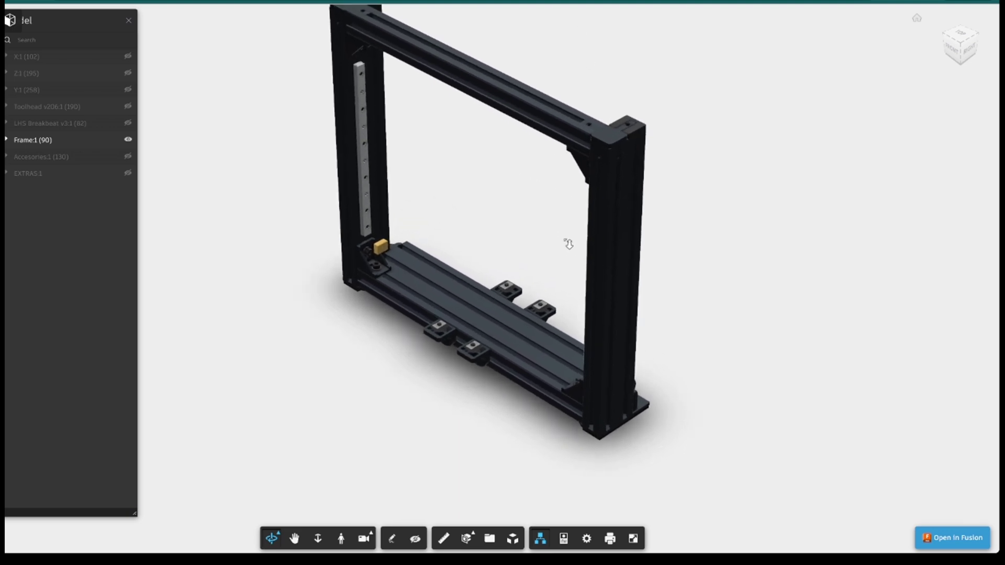
pyautogui.moveTo(570, 241); pyautogui.dragTo(605, 305, button='middle')
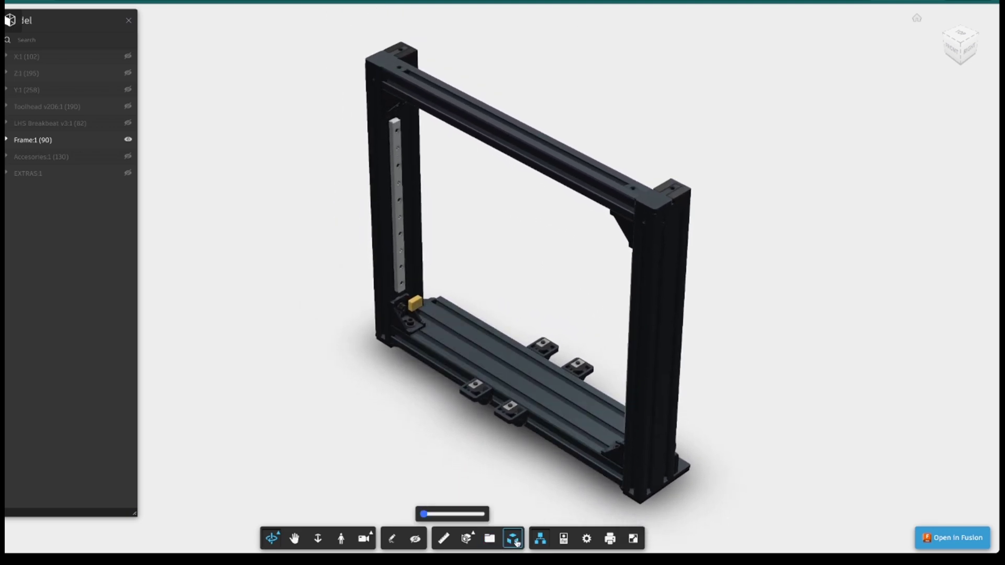
pyautogui.moveTo(425, 515); pyautogui.dragTo(434, 515)
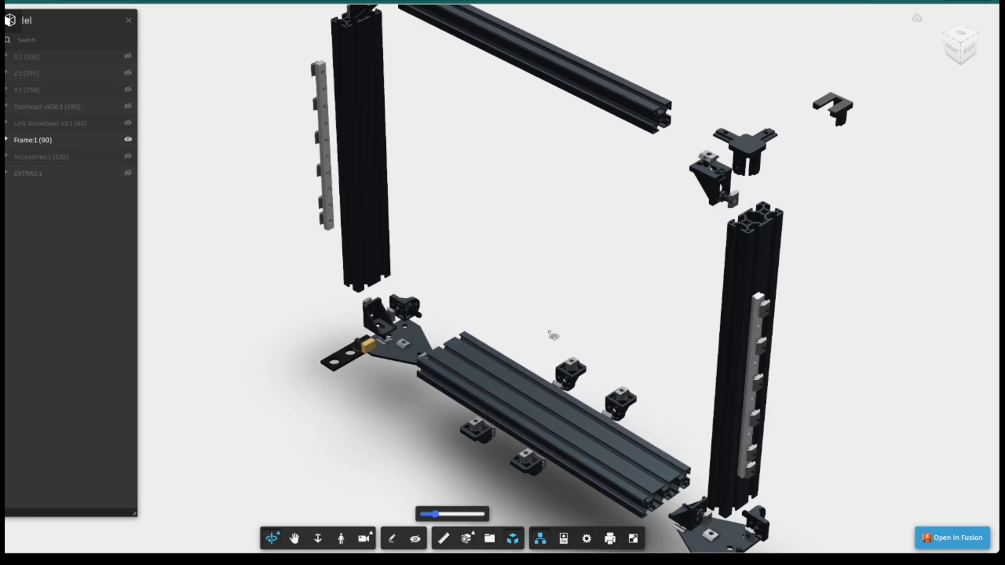
pyautogui.moveTo(553, 336); pyautogui.dragTo(683, 299)
# Step: Show Properties for a rubber foot, a right-rail T-nut, and the M6 12mm screw (5.748 g)
pyautogui.click(320, 432)
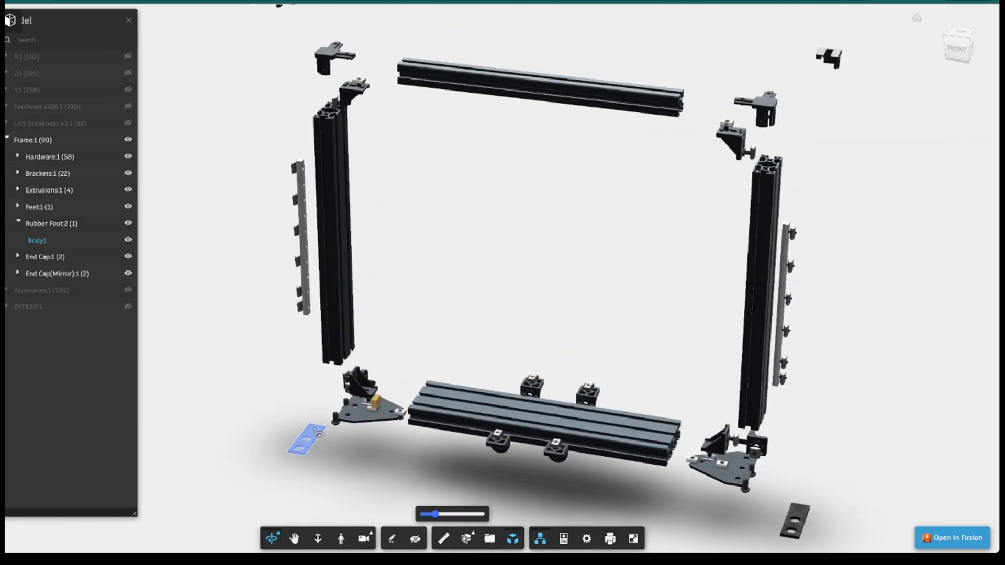
pyautogui.click(563, 541)
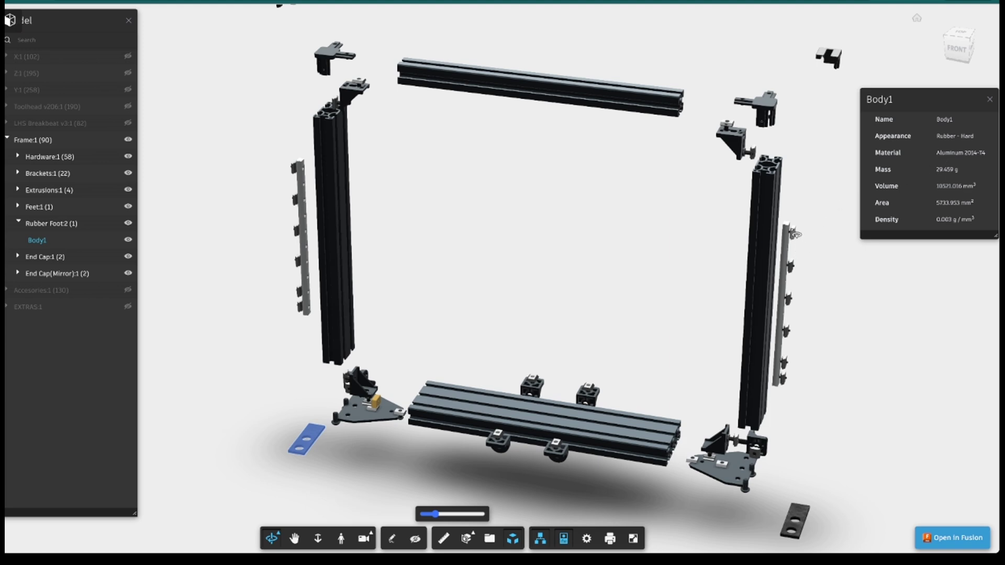
pyautogui.click(794, 233)
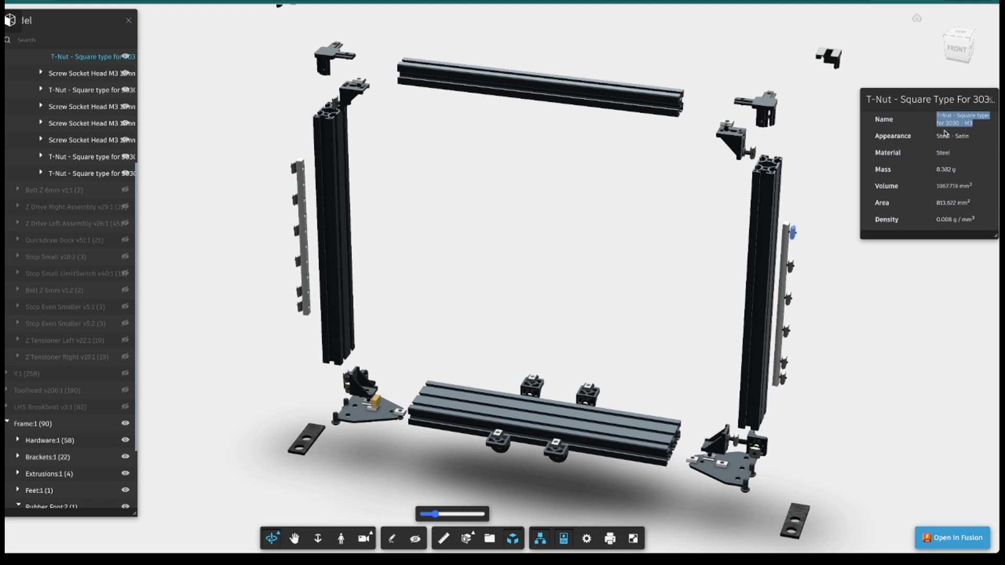
pyautogui.click(749, 154)
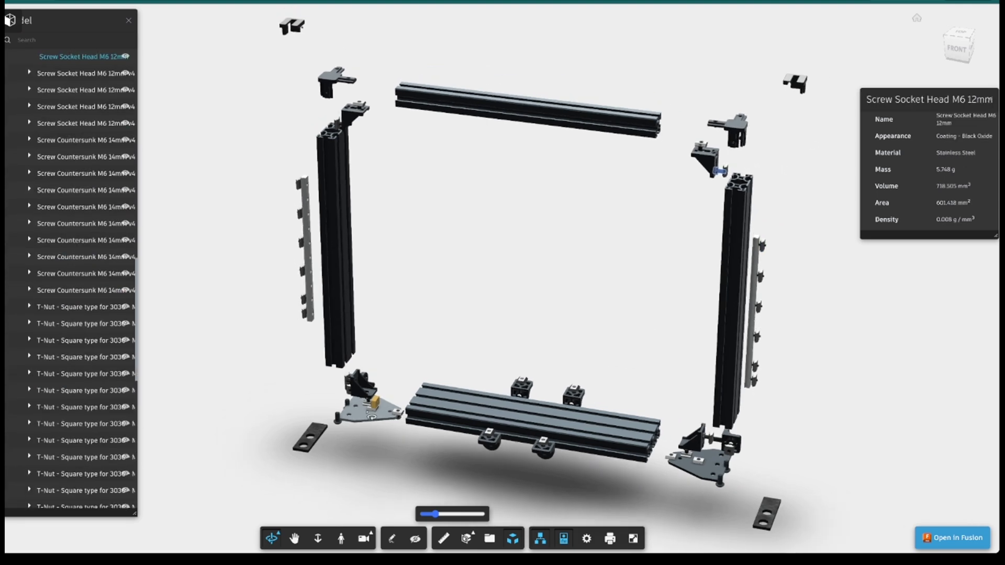
pyautogui.scroll(5, 372, 416)
pyautogui.scroll(5, 374, 417)
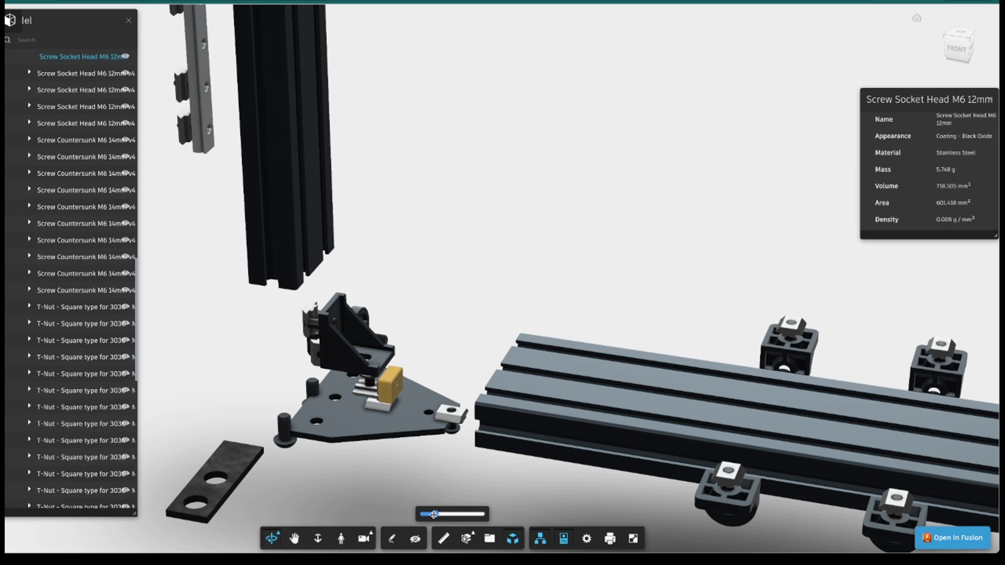
# Step: Collapse the explosion and inspect the corner washer, M6 12mm screw and corner bracket
pyautogui.moveTo(434, 515); pyautogui.dragTo(428, 515)
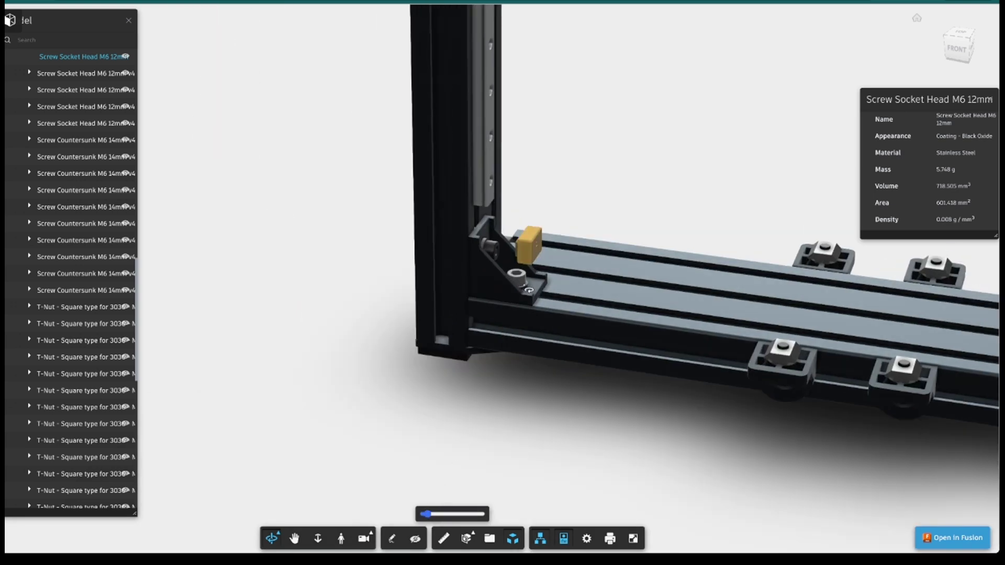
pyautogui.click(517, 283)
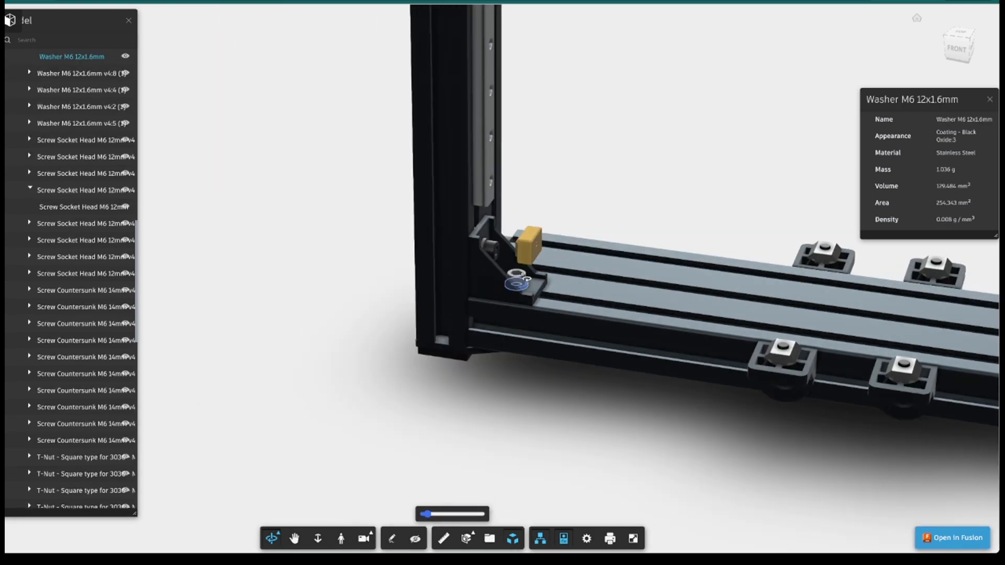
pyautogui.click(525, 280)
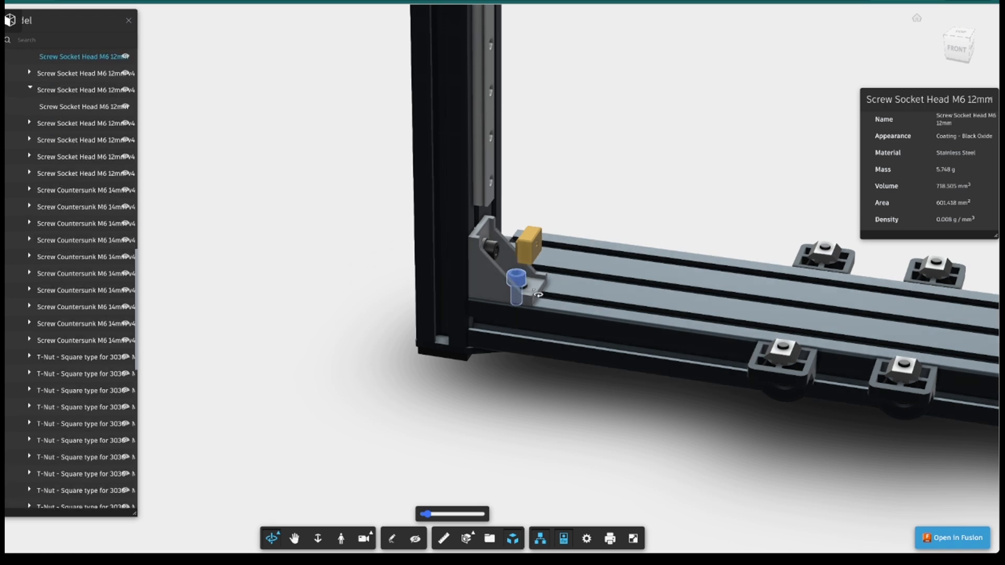
pyautogui.click(538, 296)
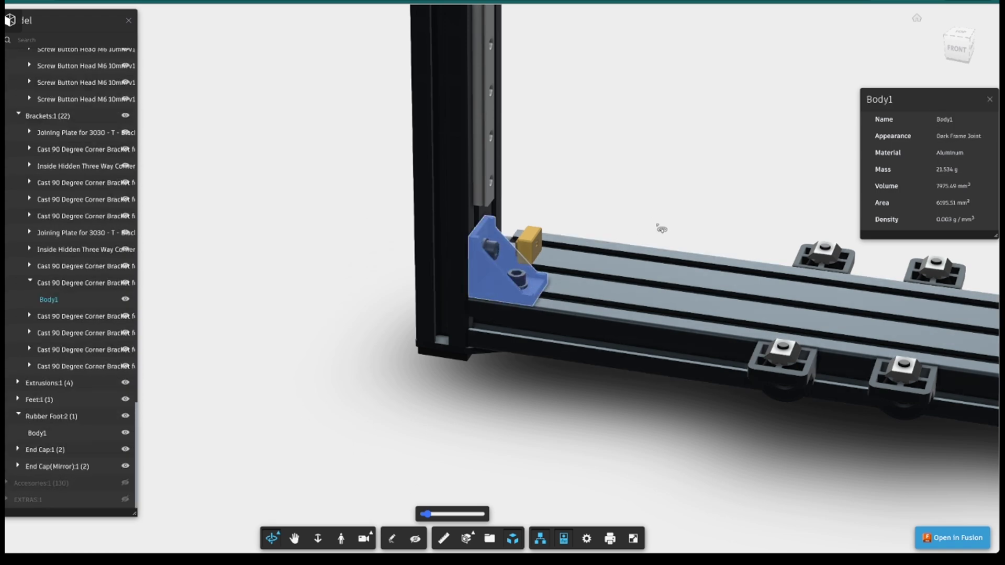
# Step: Fit the whole LH Stinger 1.0 design into view and orbit it to face the front
pyautogui.doubleClick(871, 337)
pyautogui.moveTo(871, 337); pyautogui.dragTo(894, 338)
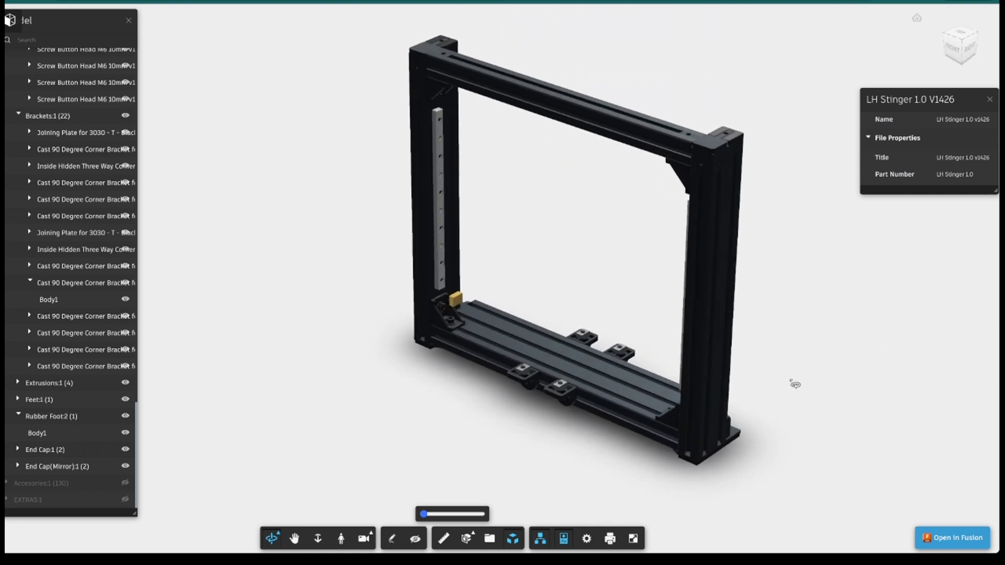
pyautogui.moveTo(795, 385)
pyautogui.mouseDown()
pyautogui.moveTo(853, 354)
pyautogui.moveTo(935, 334)
pyautogui.moveTo(792, 370)
pyautogui.moveTo(790, 380)
pyautogui.mouseUp()
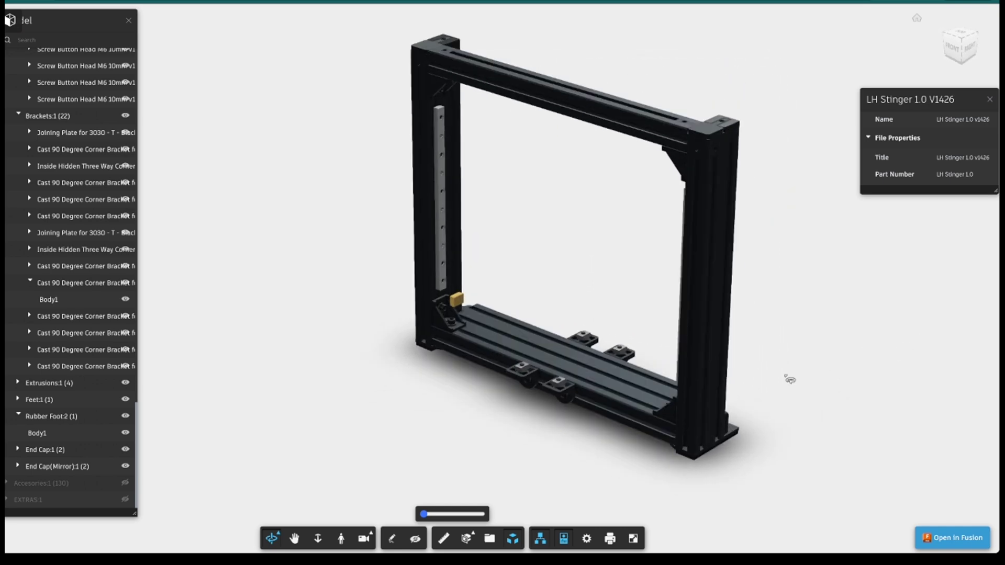